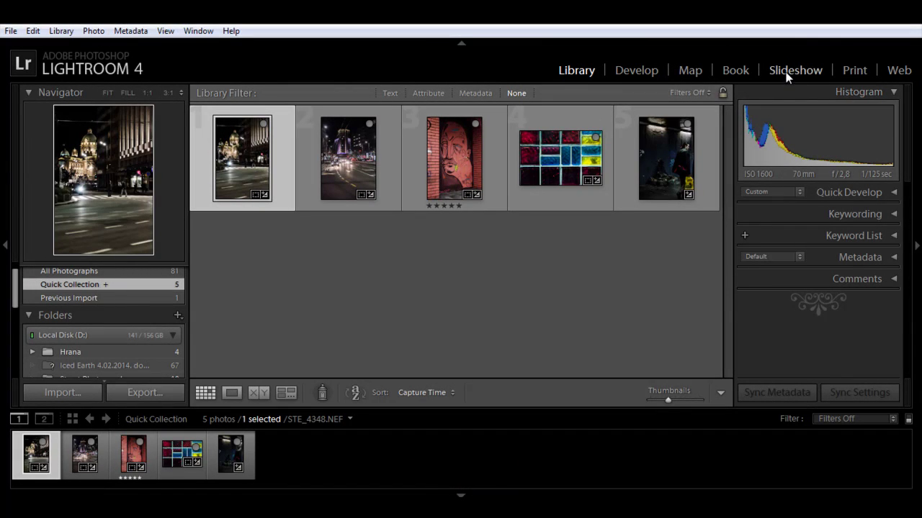
Switch from Library to the Slideshow module showing the five Quick Collection photos.
click(785, 72)
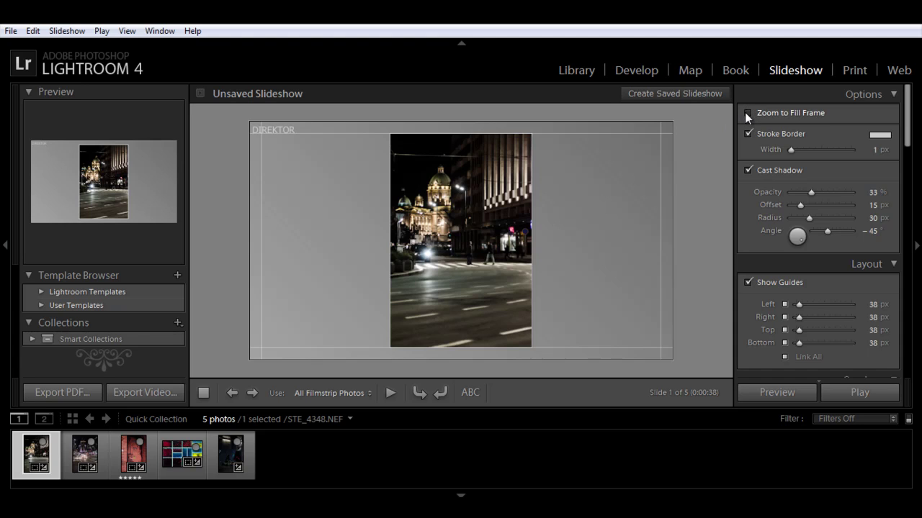
click(747, 113)
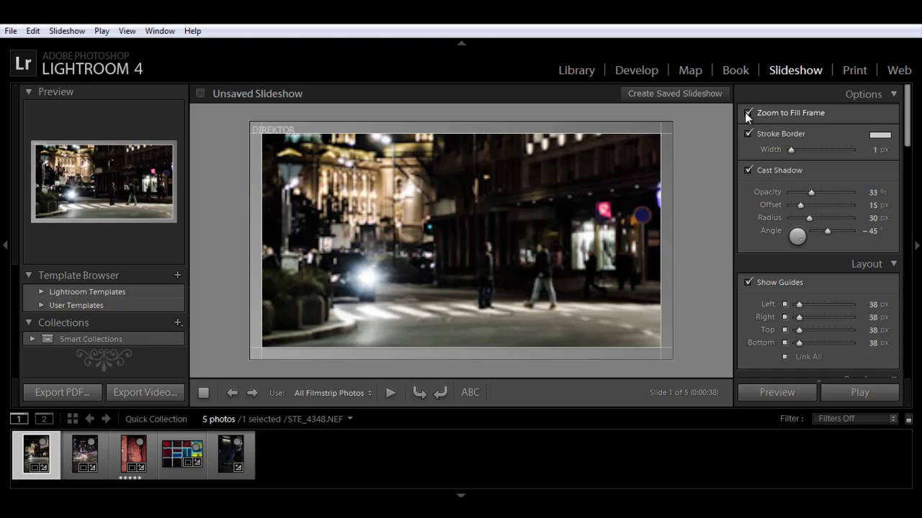
click(746, 113)
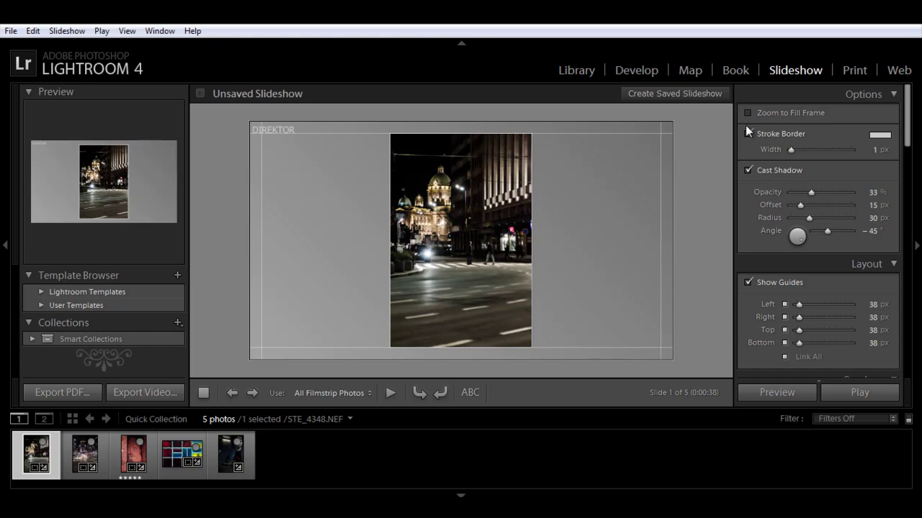
click(744, 134)
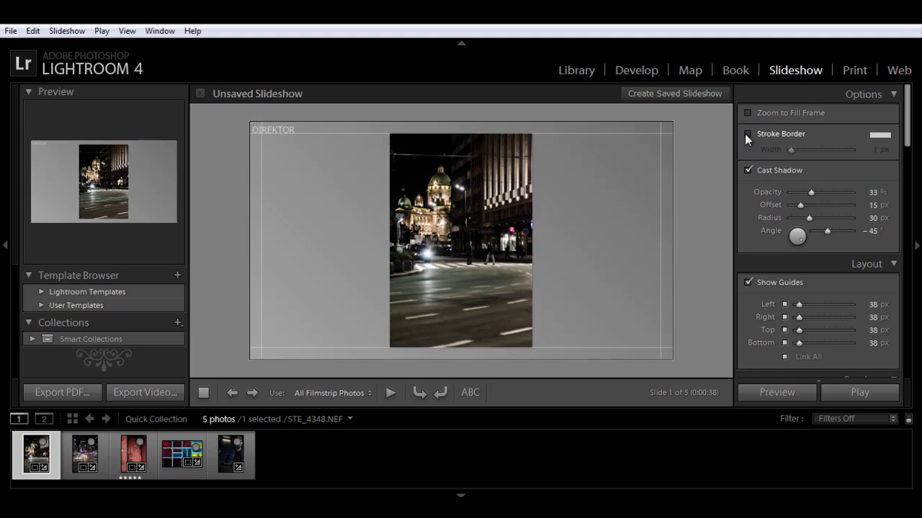
click(747, 134)
click(747, 134)
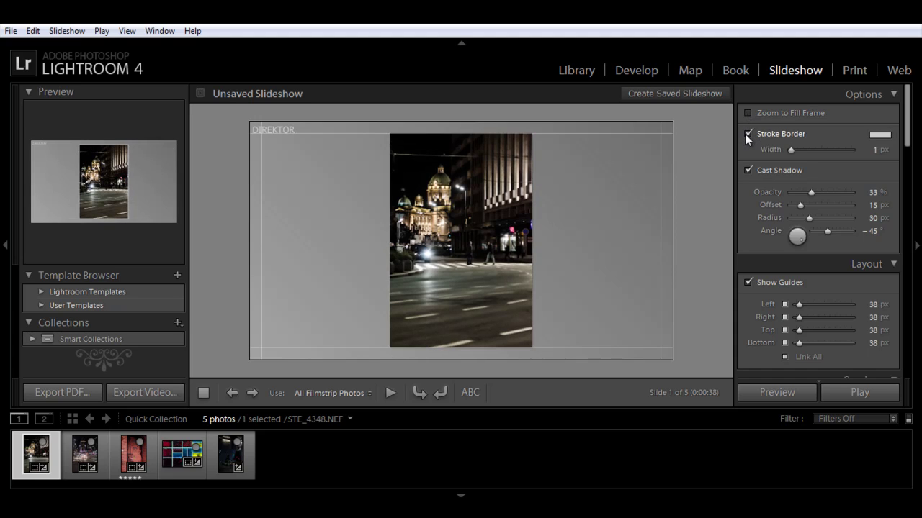
Give the slide photo a black stroke border 5 px wide.
click(884, 137)
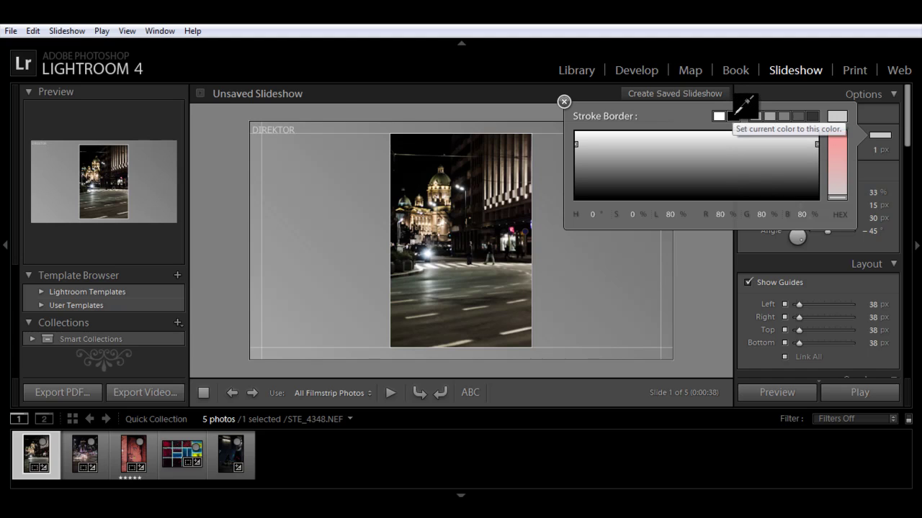
click(735, 115)
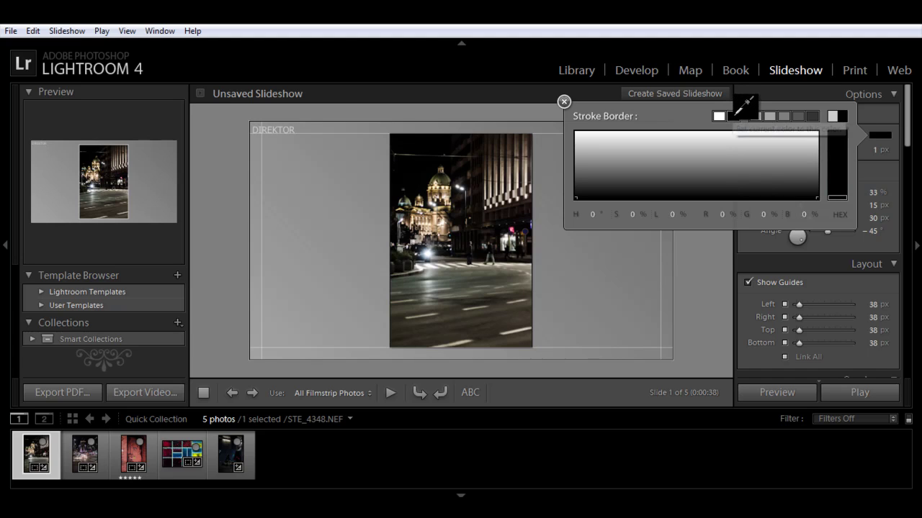
click(876, 155)
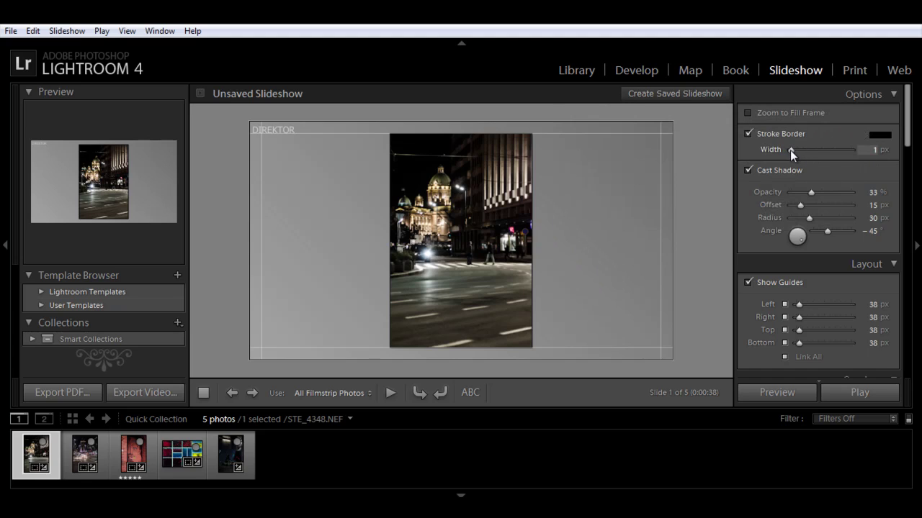
mouse_move(790, 150)
mouse_down()
mouse_move(828, 153)
mouse_move(795, 154)
mouse_up()
click(874, 149)
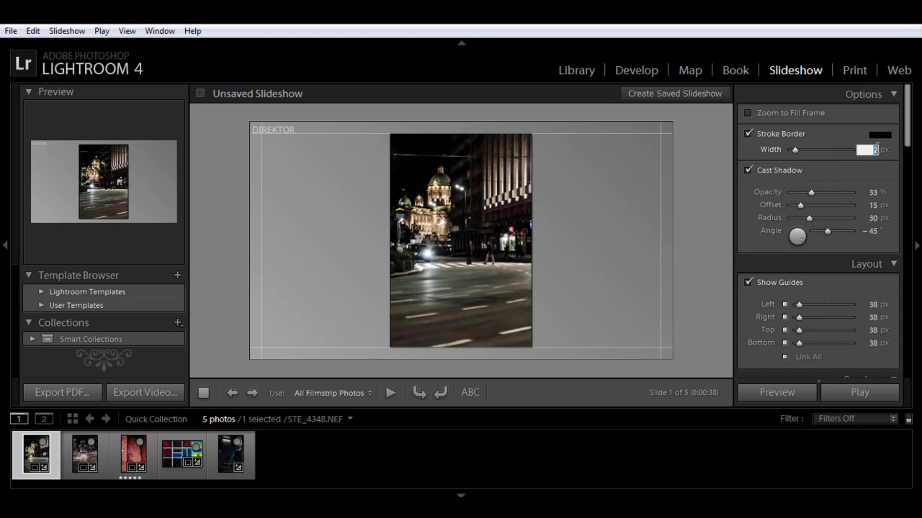
key(Return)
text(5)
key(Return)
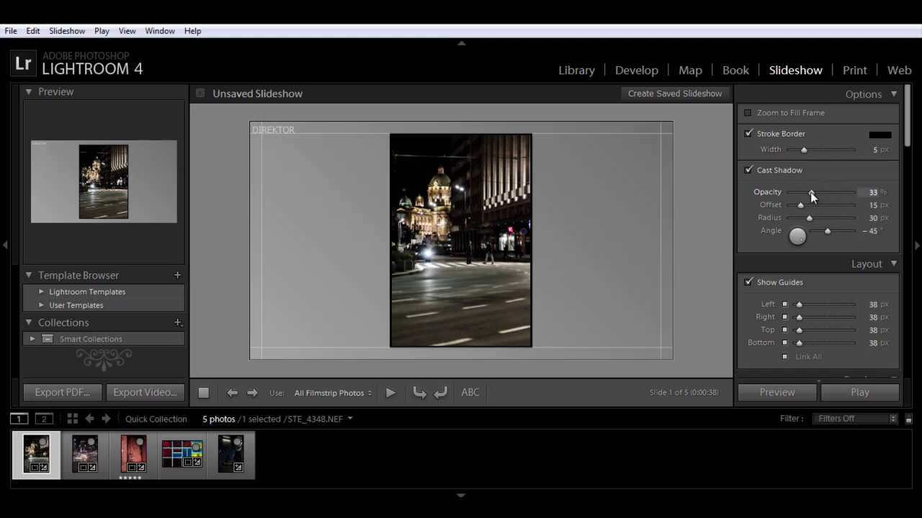
Set shadow opacity to 25%, all layout margins to 0 px, and hide the guides.
drag(810, 192, 807, 192)
drag(908, 118, 908, 147)
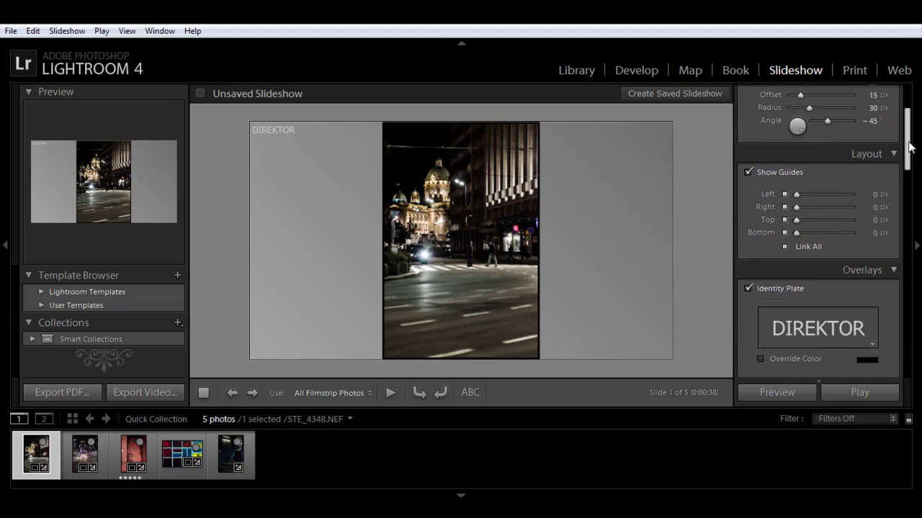
click(748, 172)
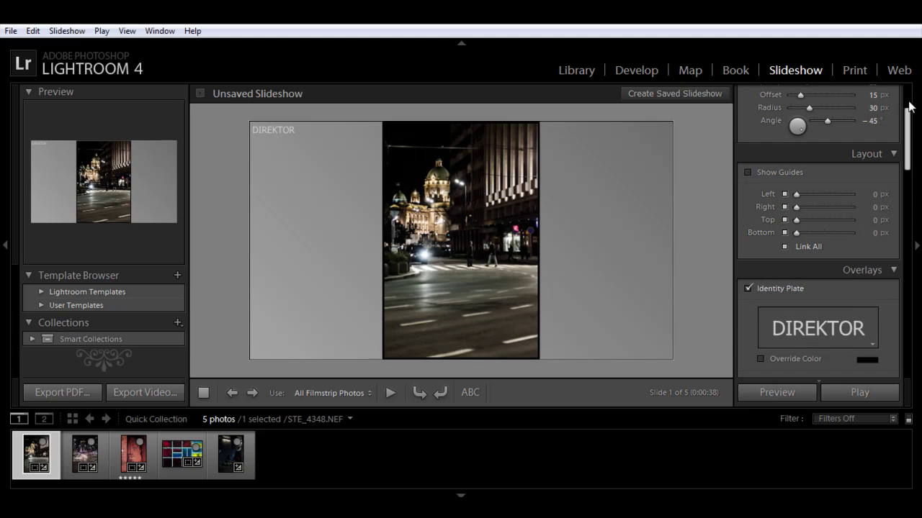
drag(908, 106, 909, 158)
click(874, 154)
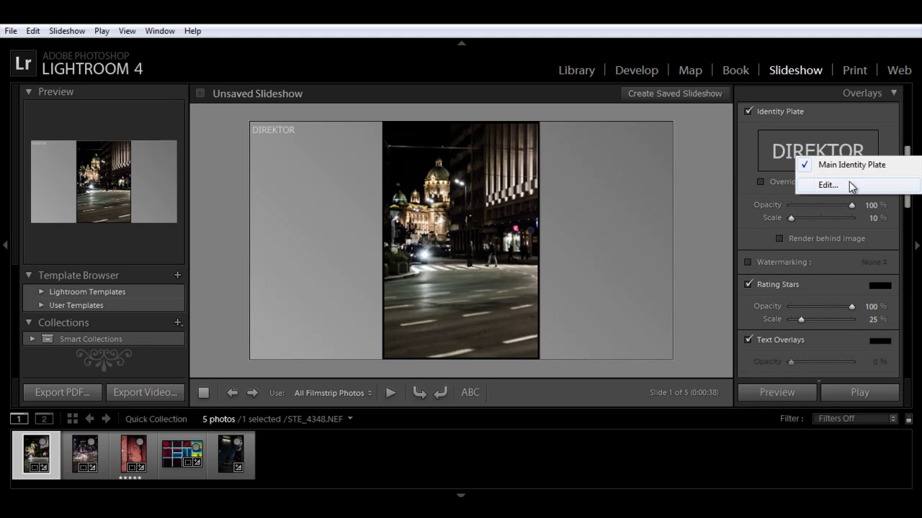
Remove the DIREKTOR identity plate, enable watermarking, and choose Edit Watermarks.
click(750, 110)
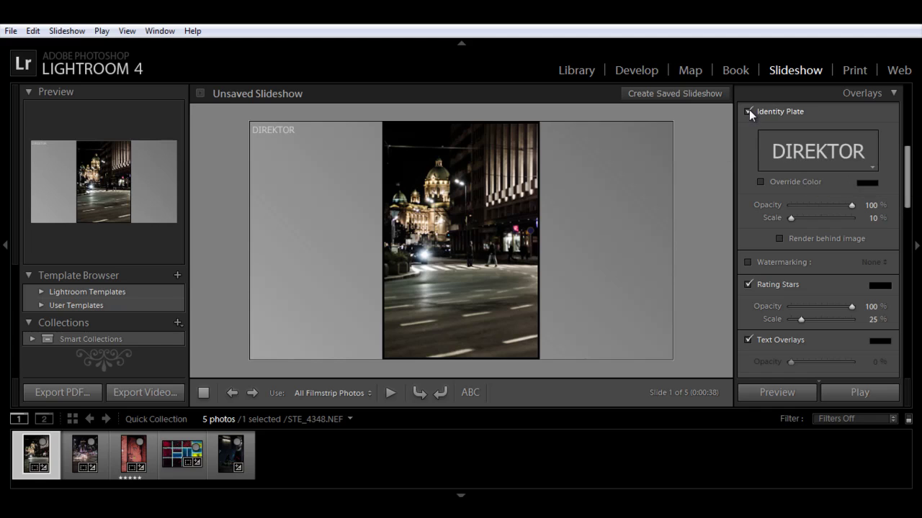
click(747, 262)
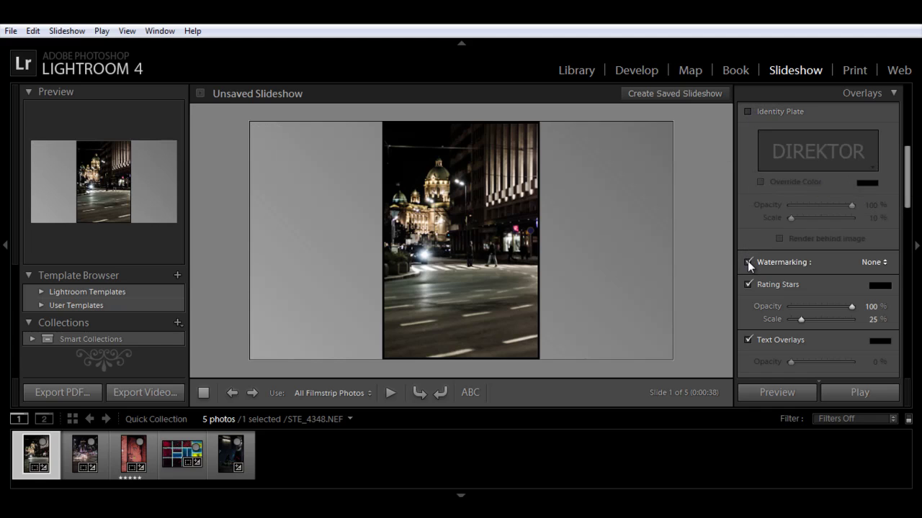
click(868, 263)
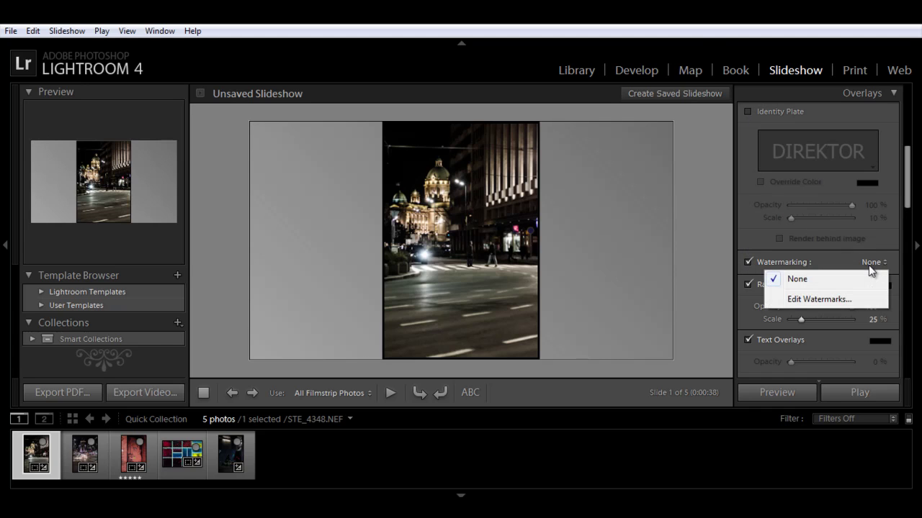
click(845, 303)
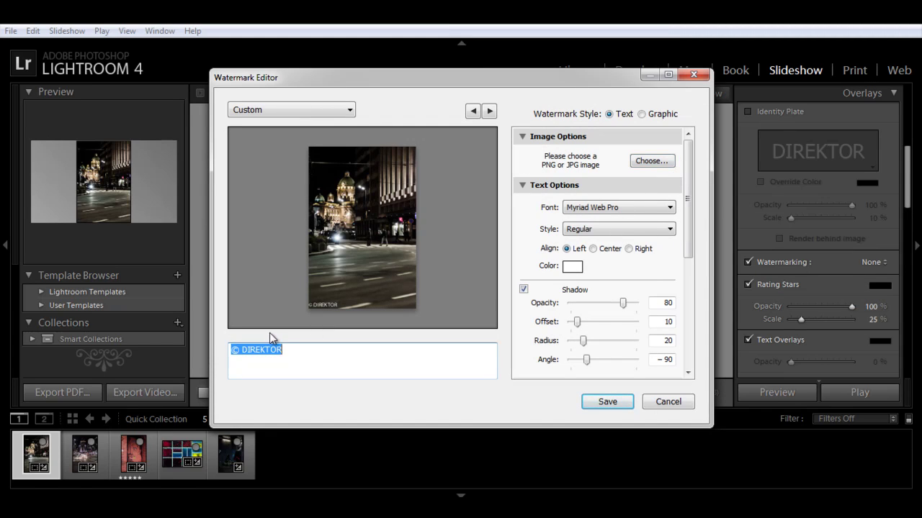
Replace DIREKTOR with a © credit of the photographer's name and 'Photography', aligned left.
click(287, 349)
key(BackSpace)
key(BackSpace)
key(BackSpace)
key(BackSpace)
key(BackSpace)
key(BackSpace)
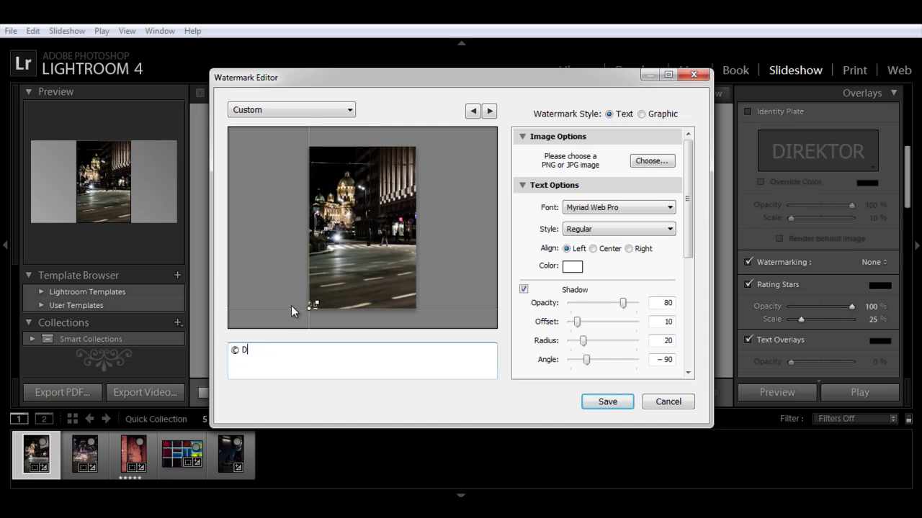
key(BackSpace)
text(Stef)
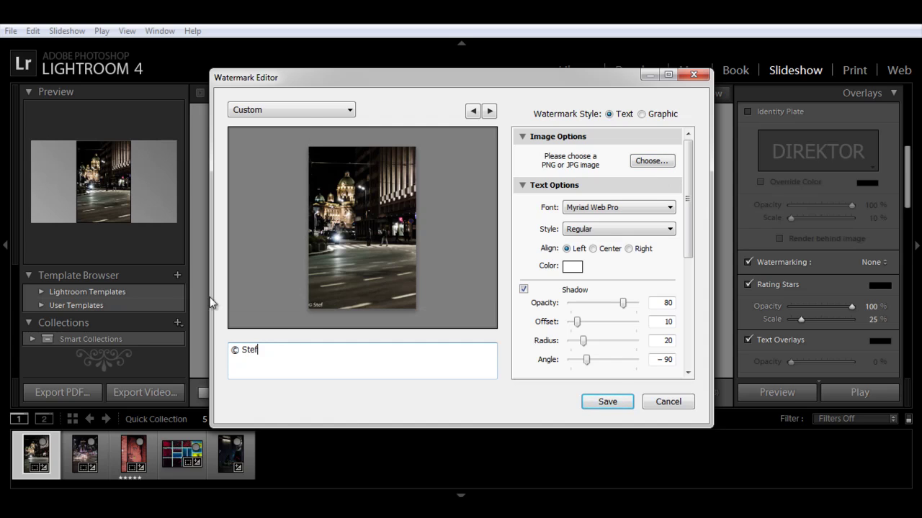
text(an)
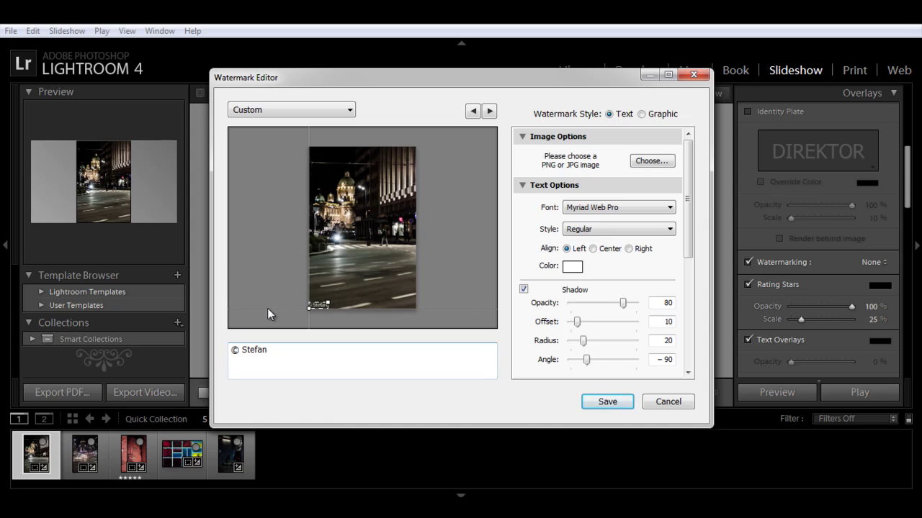
triple_click(281, 352)
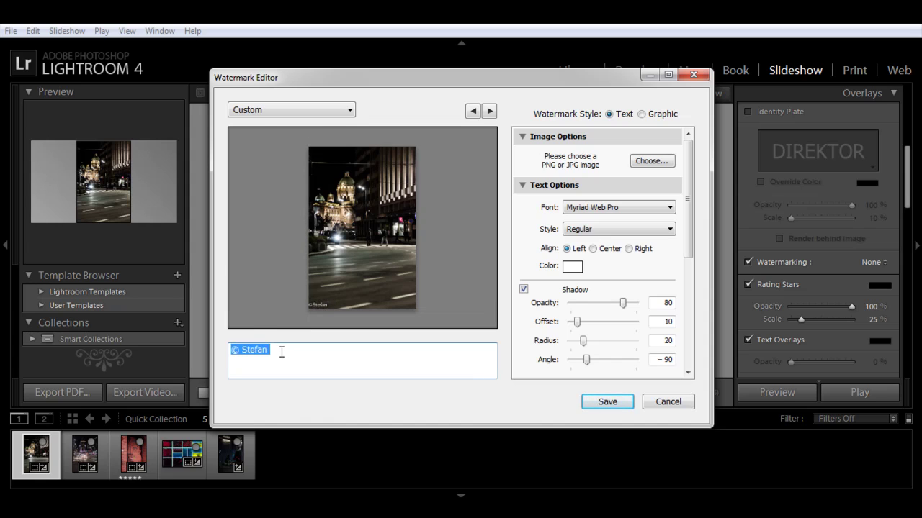
click(281, 351)
text(h)
text(otograp)
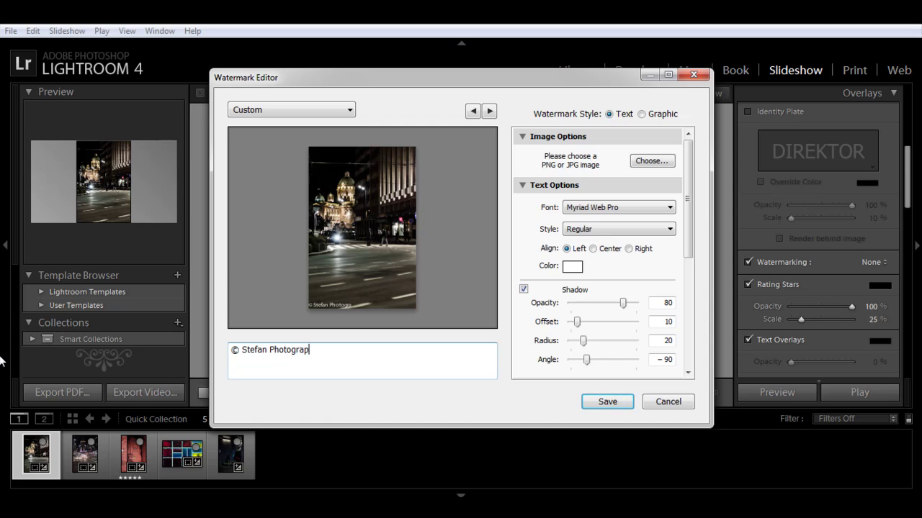
text(hy)
click(593, 249)
click(566, 249)
Save the watermark as a new preset named after the photographer's first name.
click(594, 407)
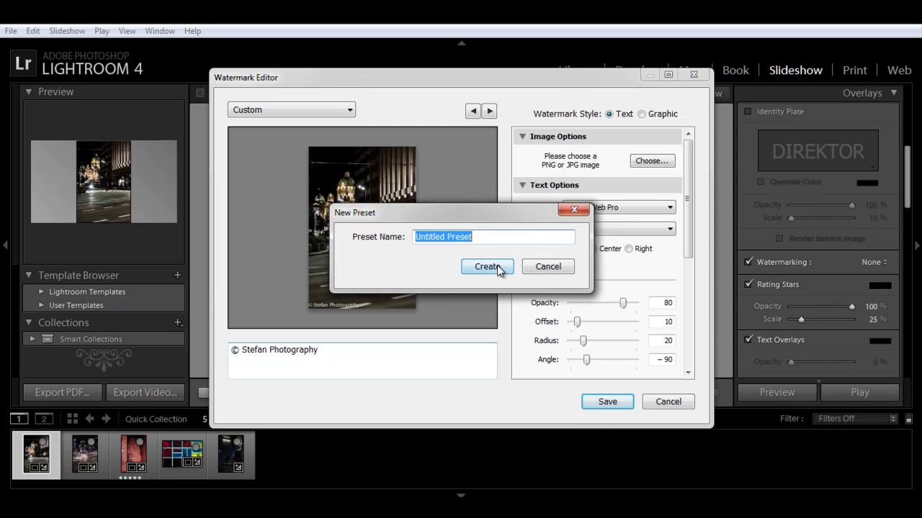
text(st)
text(efan)
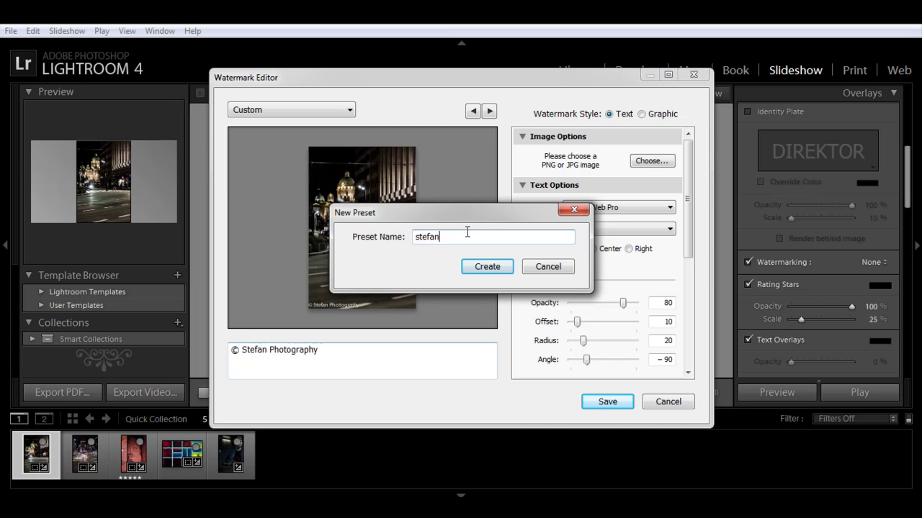
key(Return)
key(Return)
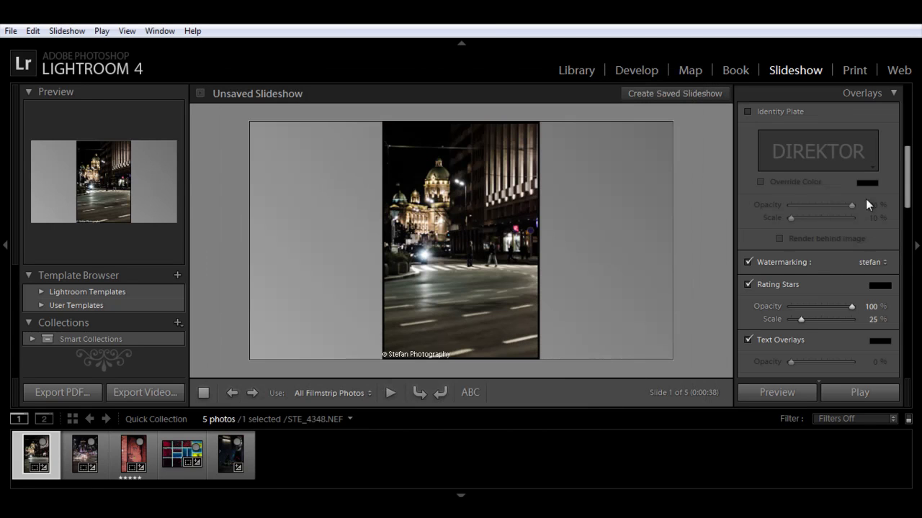
drag(905, 186, 907, 254)
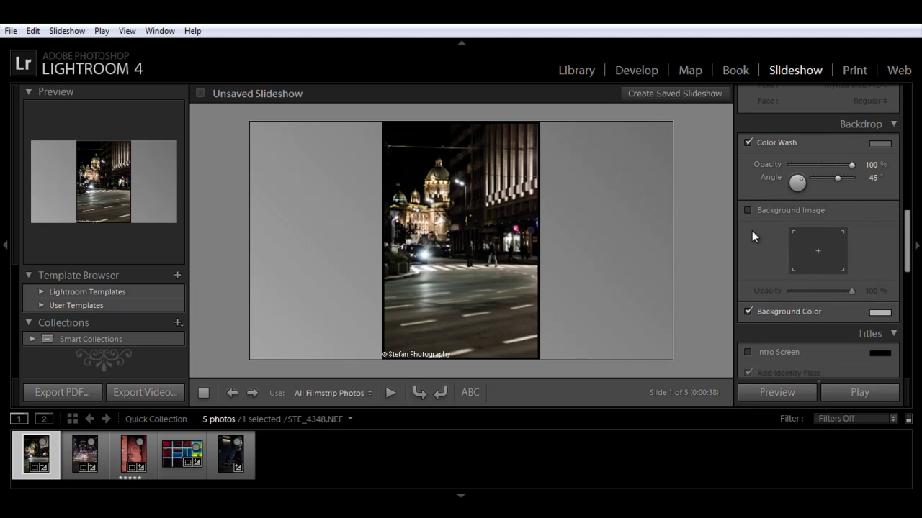
click(747, 210)
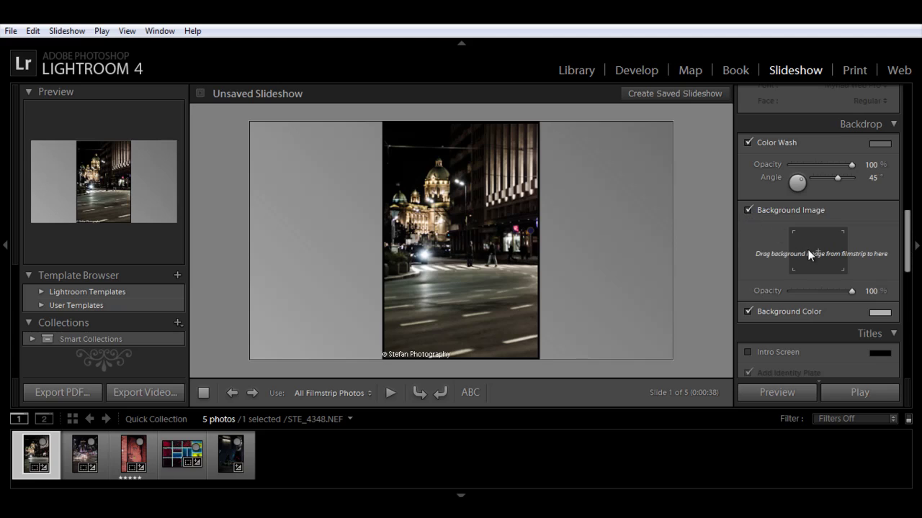
click(746, 208)
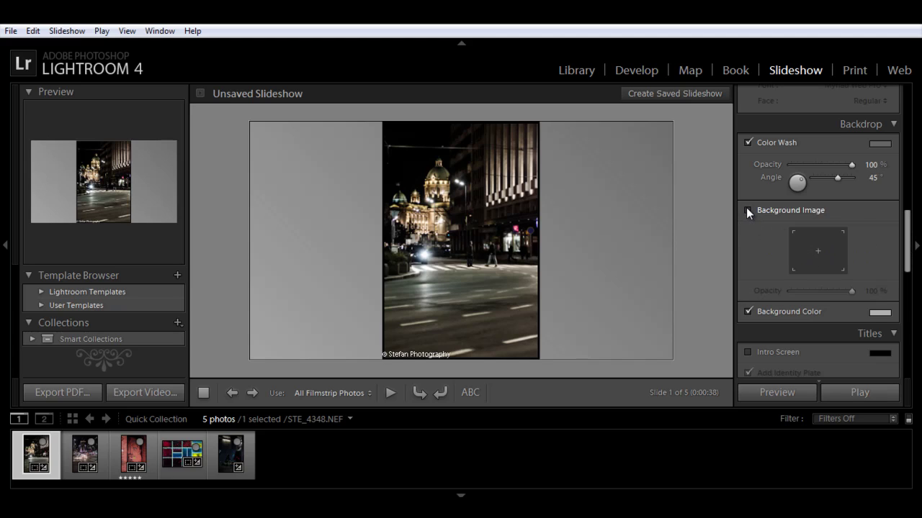
click(746, 207)
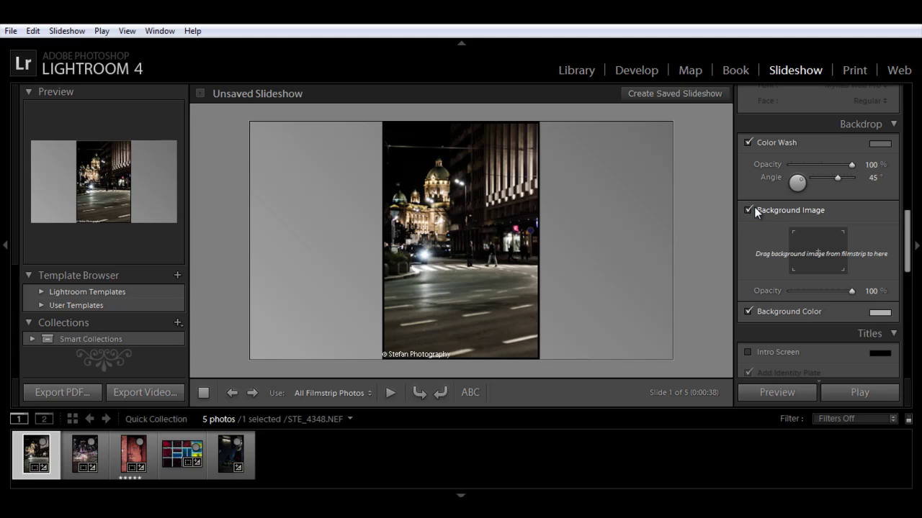
click(746, 208)
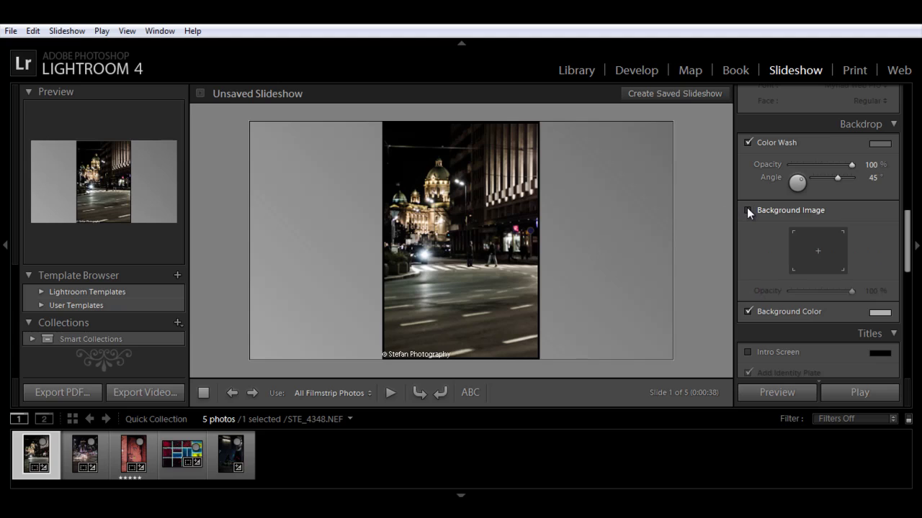
Change the slideshow background colour from 70% grey to black.
click(878, 312)
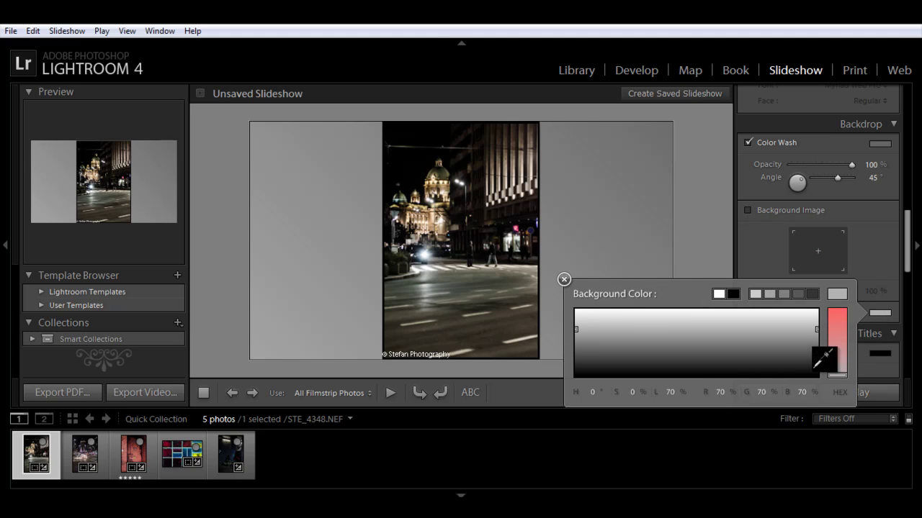
click(814, 372)
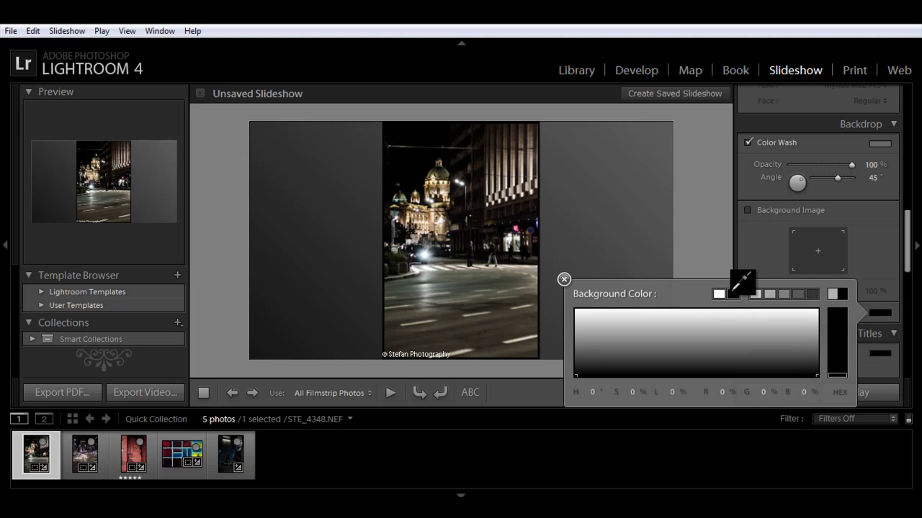
click(731, 297)
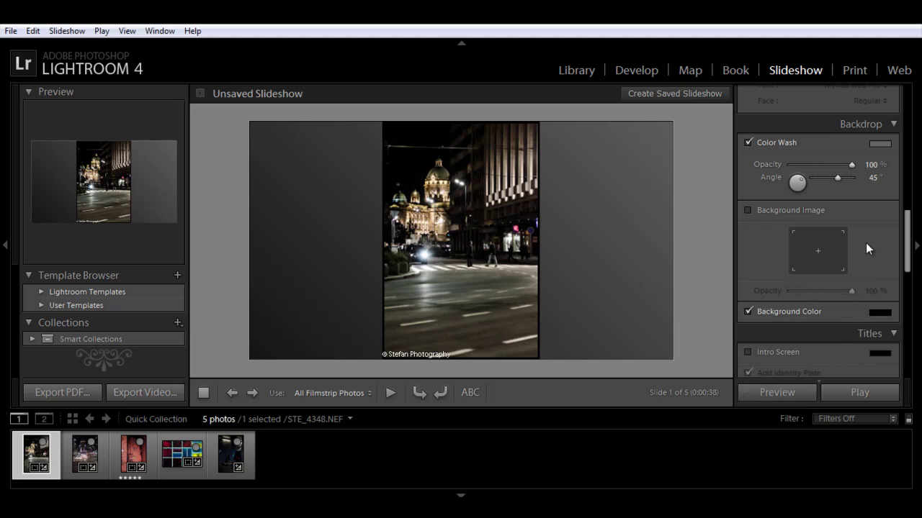
scroll(909, 243, down, 1)
Add an intro screen whose identity plate reads 'Streets' in white Tahoma.
scroll(911, 246, down, 2)
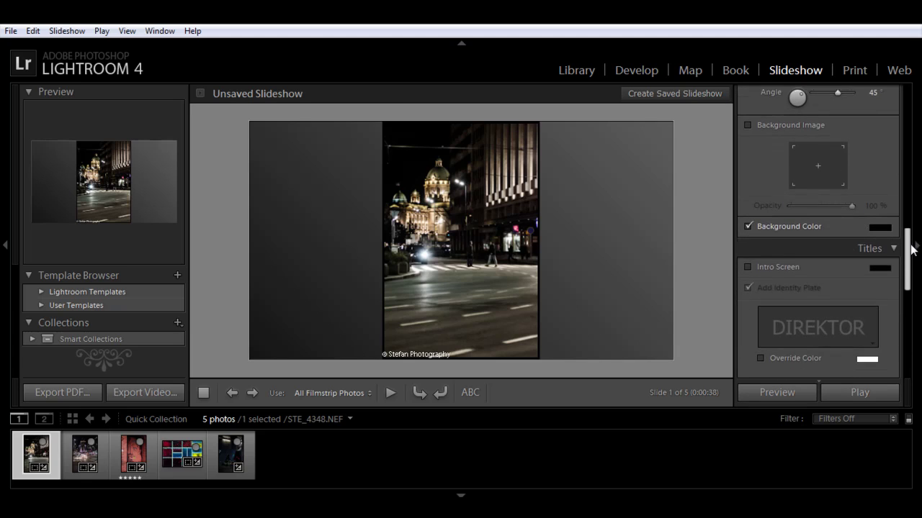
click(748, 248)
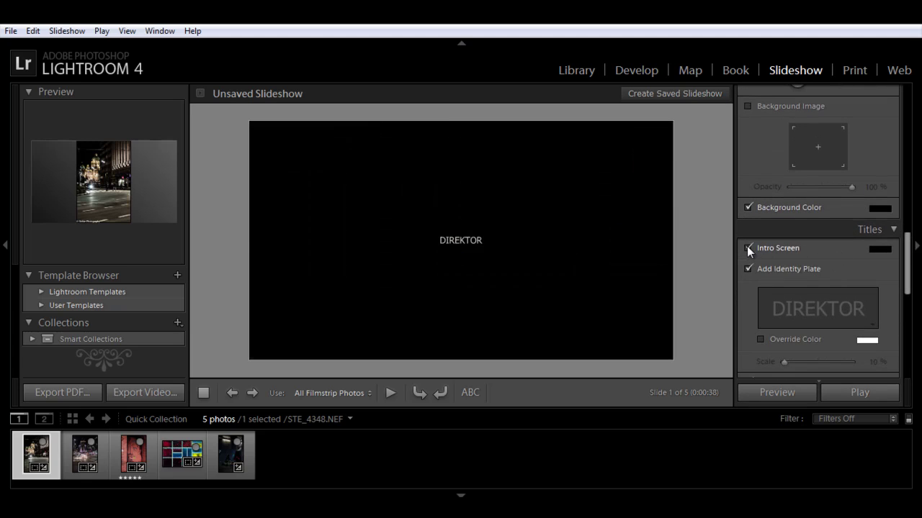
click(817, 307)
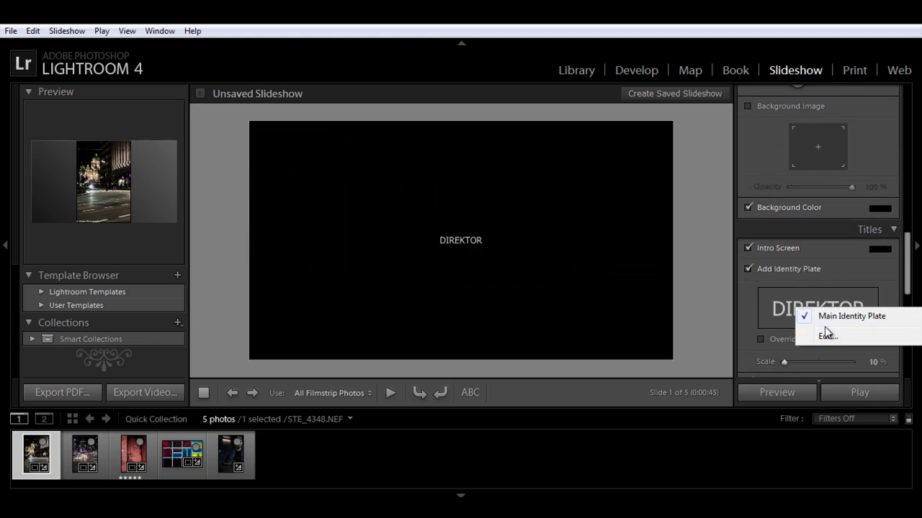
click(826, 335)
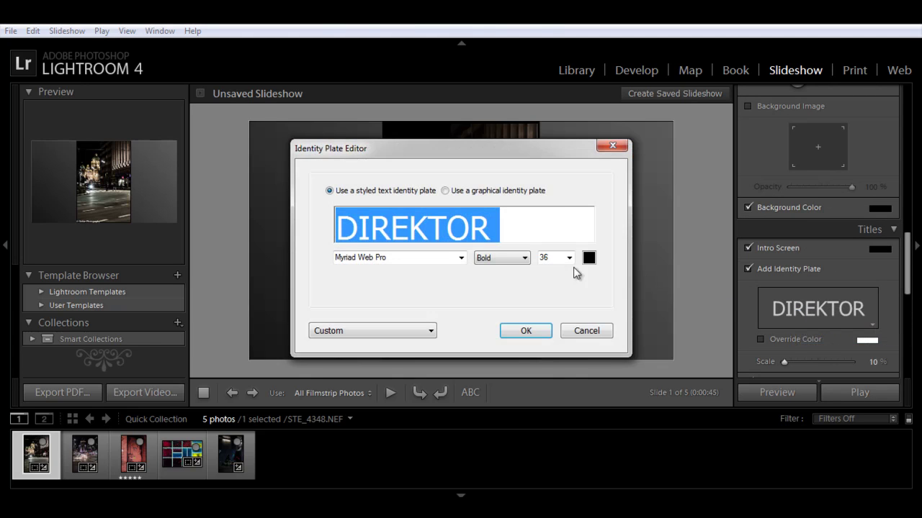
text(S)
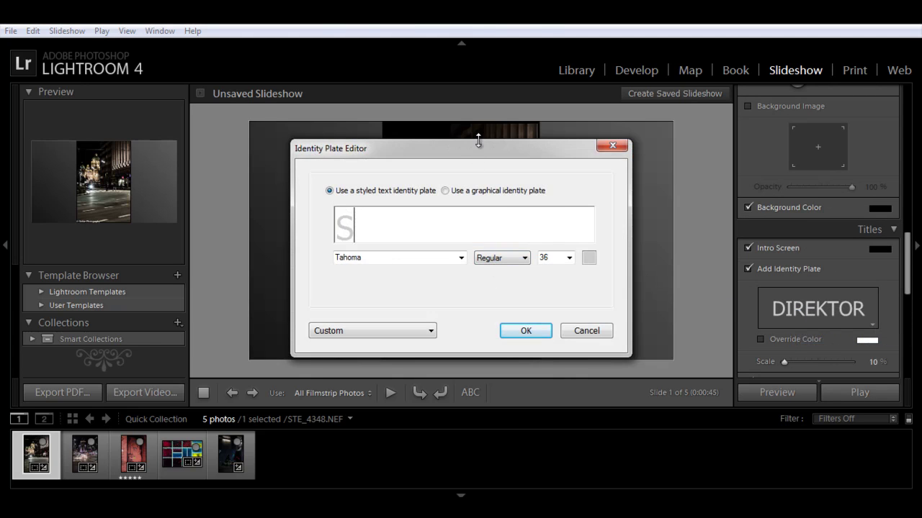
text(treets)
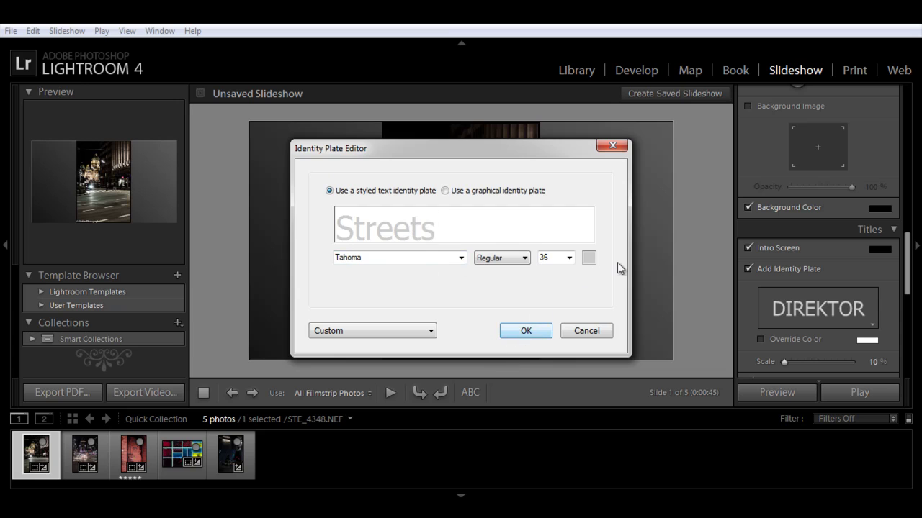
click(590, 260)
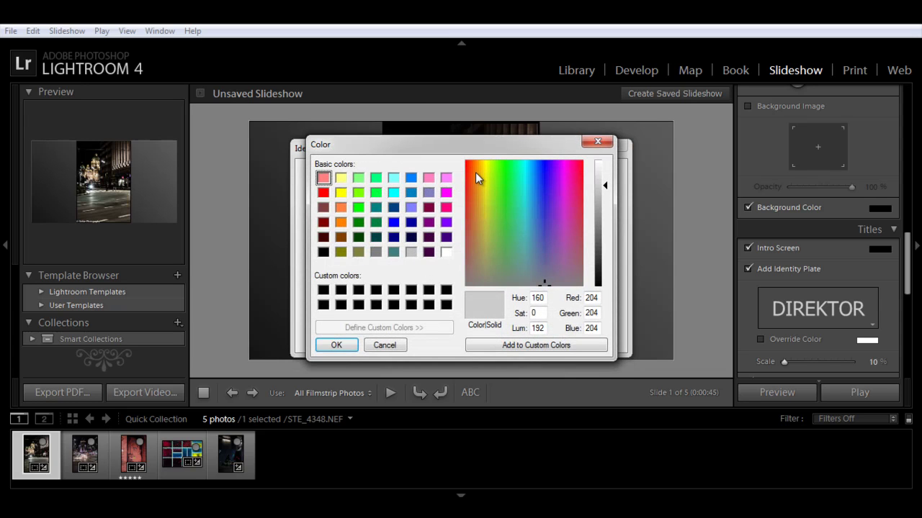
click(446, 252)
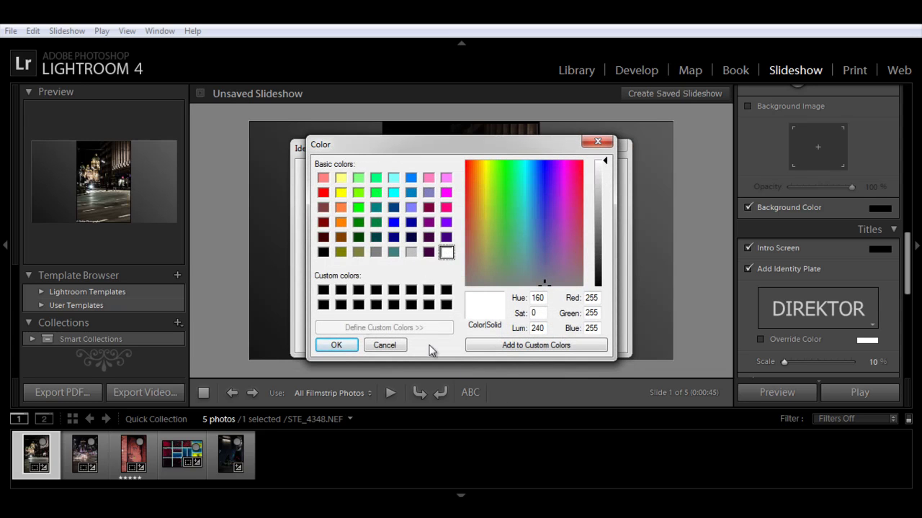
click(342, 346)
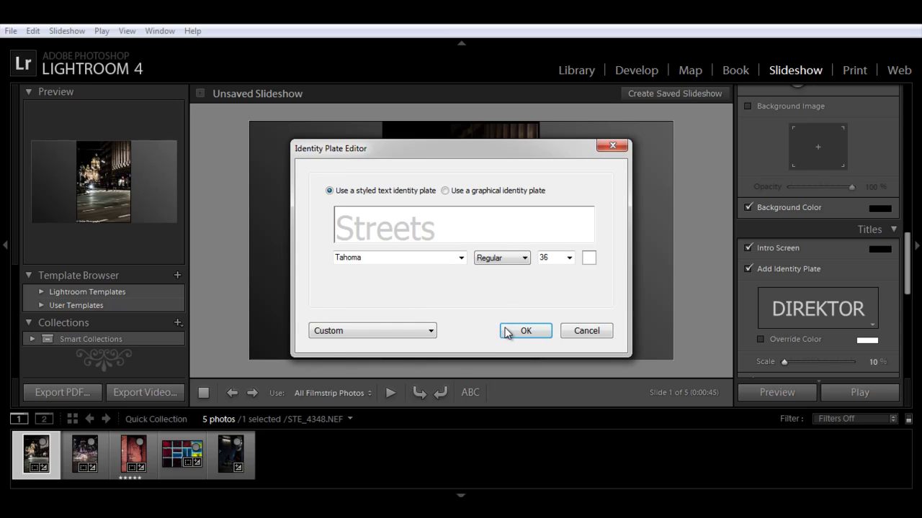
click(509, 331)
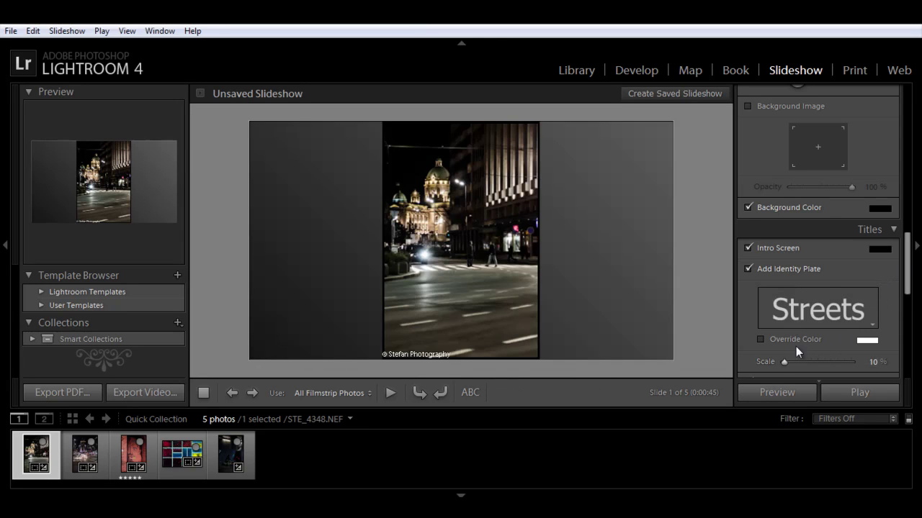
Enlarge the 'Streets' intro text on the intro screen.
drag(784, 361, 792, 360)
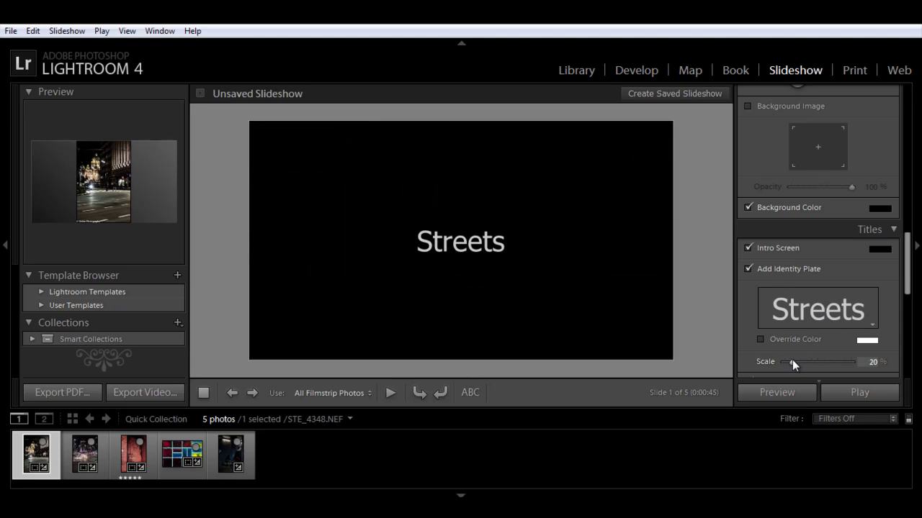
drag(904, 267, 910, 306)
key(F8)
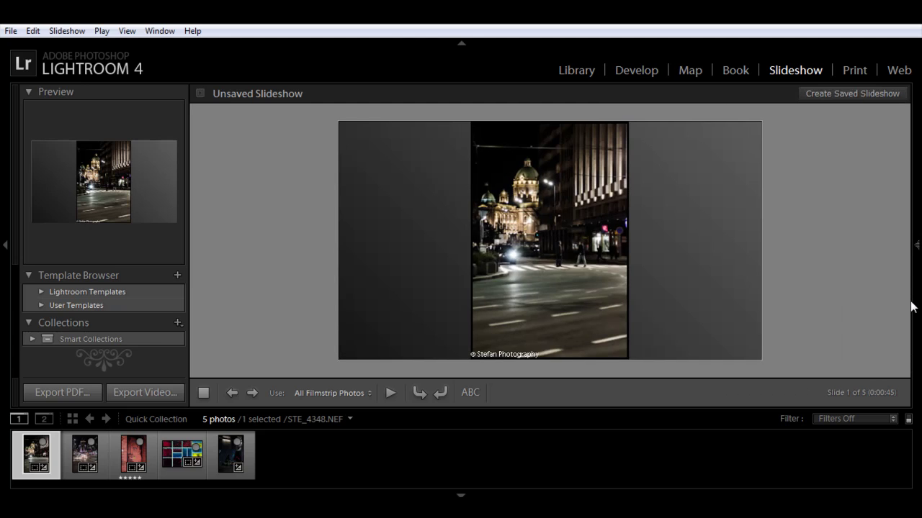
click(916, 281)
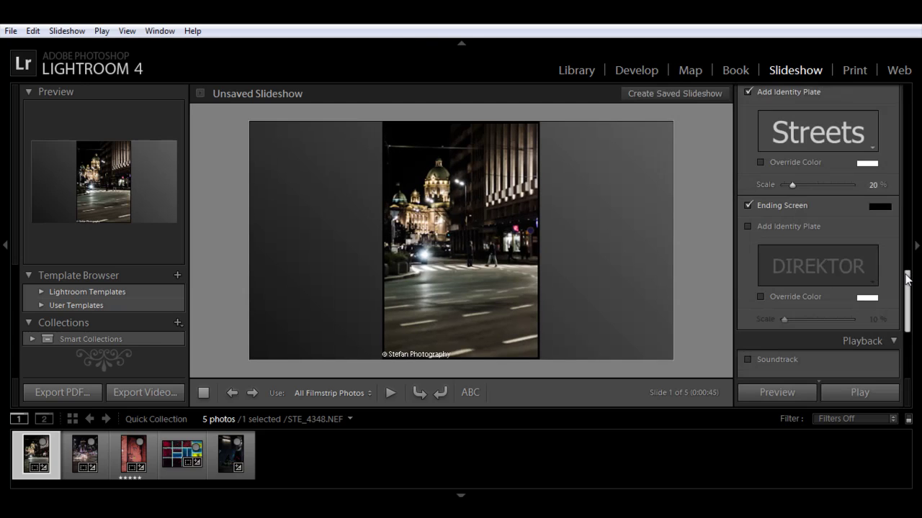
drag(906, 282, 907, 320)
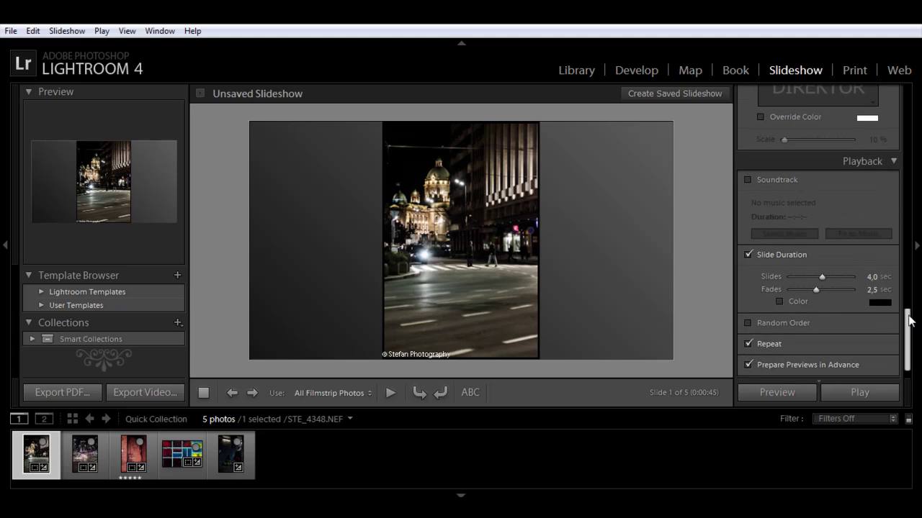
Leave the soundtrack off and turn off Repeat in the Playback settings.
click(748, 180)
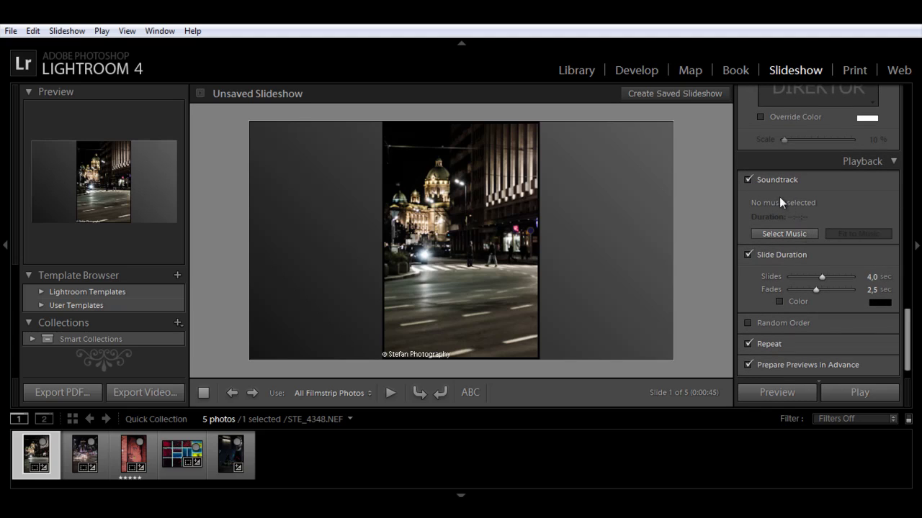
click(748, 179)
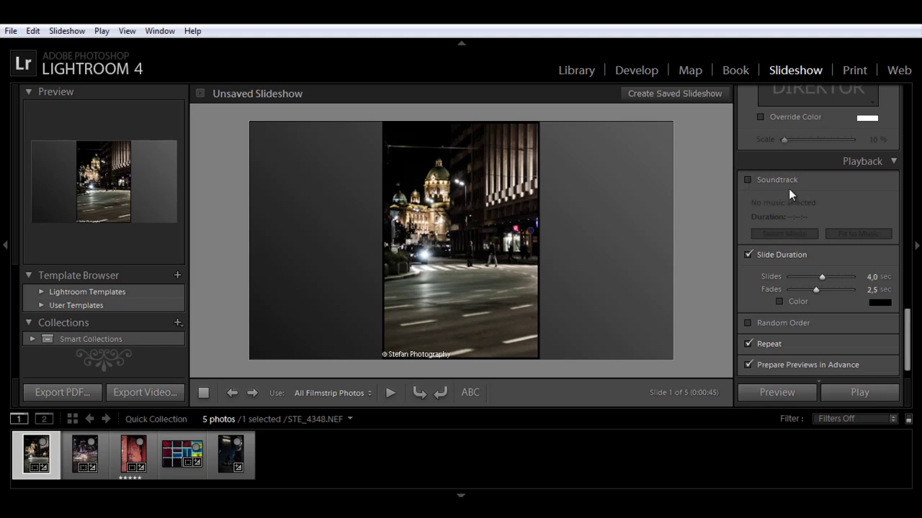
drag(906, 322, 908, 339)
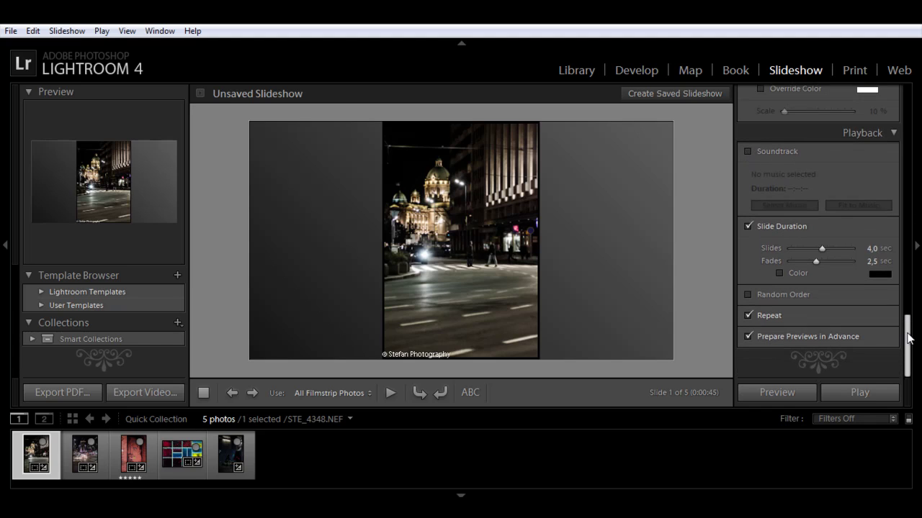
click(748, 315)
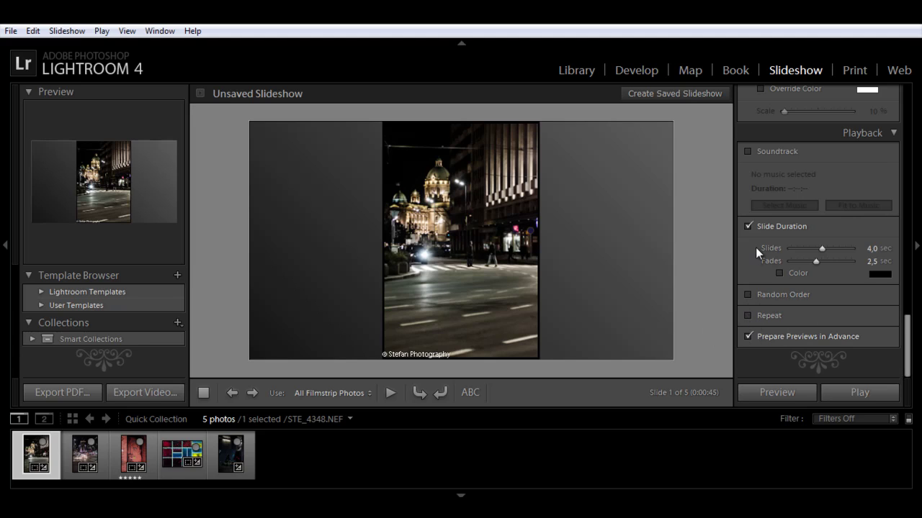
Select all five photos in the filmstrip.
ctrl+click(118, 459)
ctrl+click(205, 450)
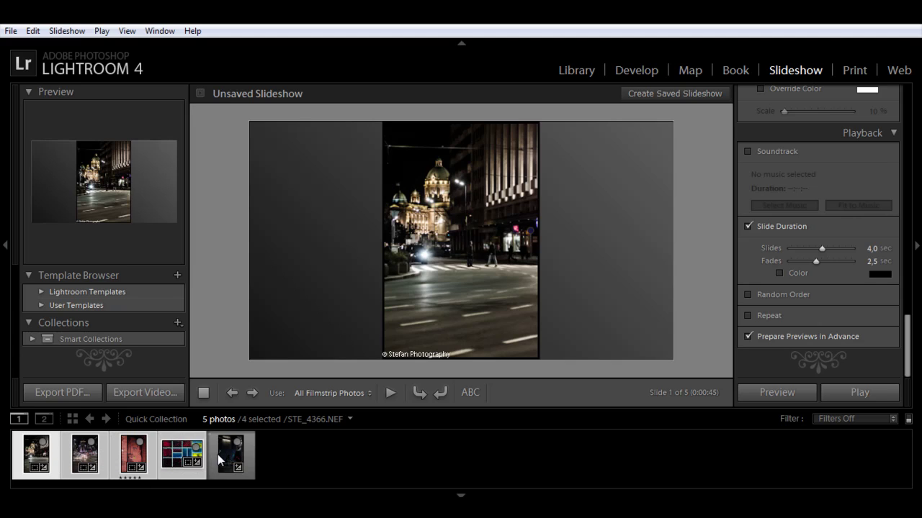
ctrl+click(218, 454)
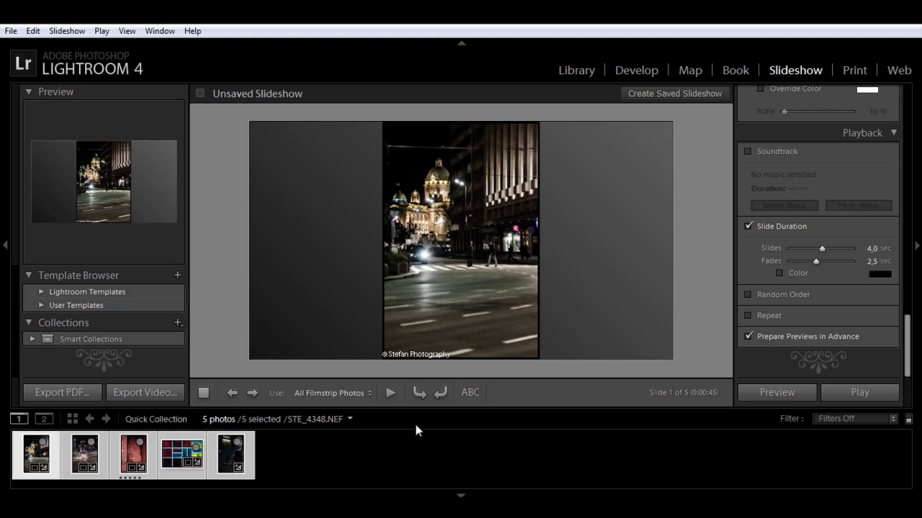
Export the slideshow to the Desktop as 'Test video' using the 1080p video preset.
click(167, 392)
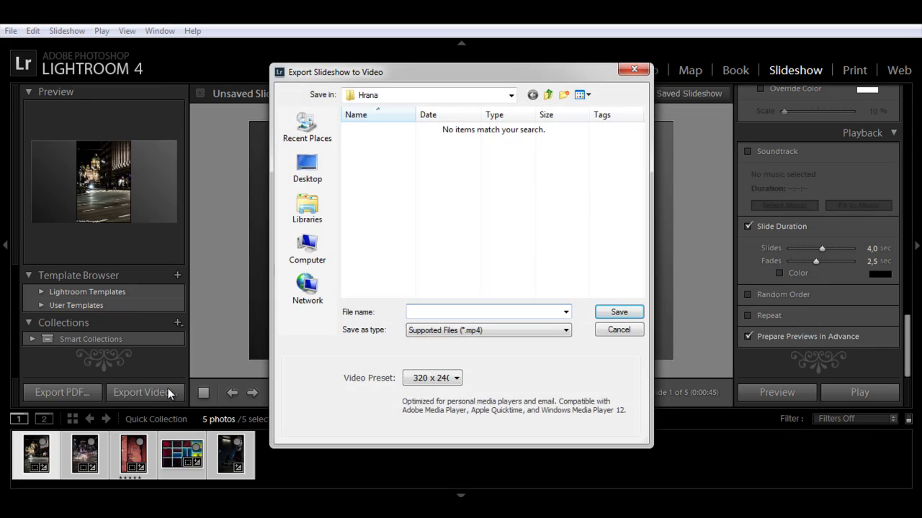
click(311, 179)
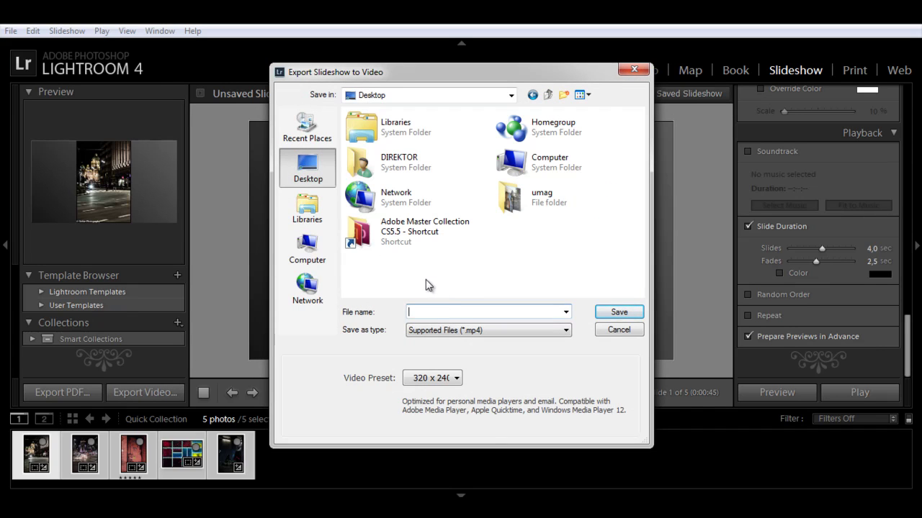
text(Te)
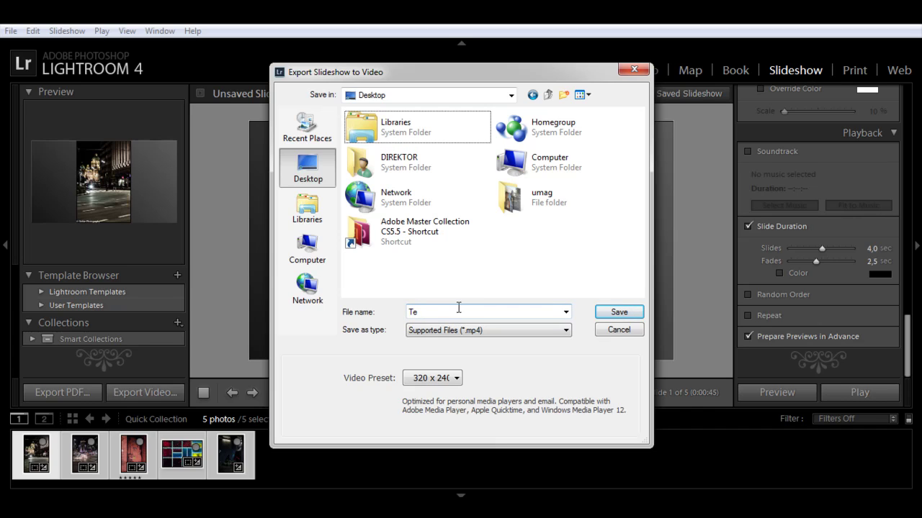
click(458, 308)
click(458, 308)
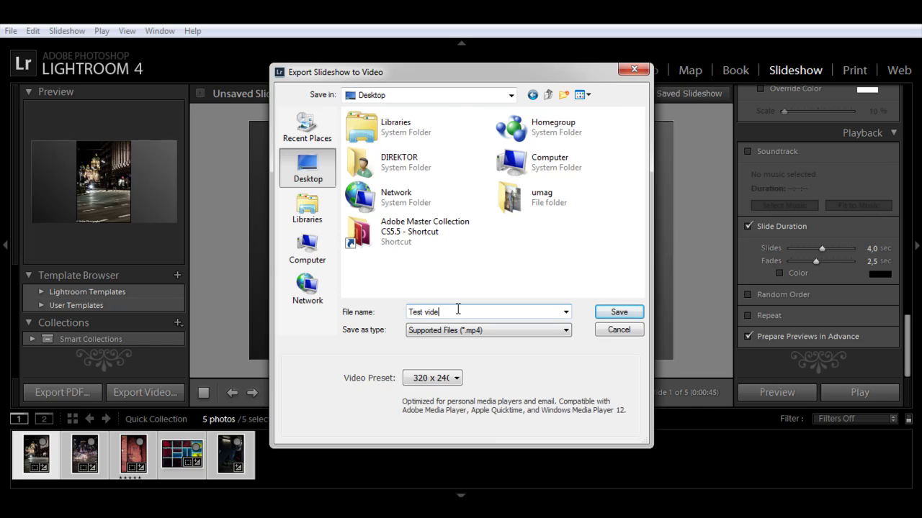
click(448, 379)
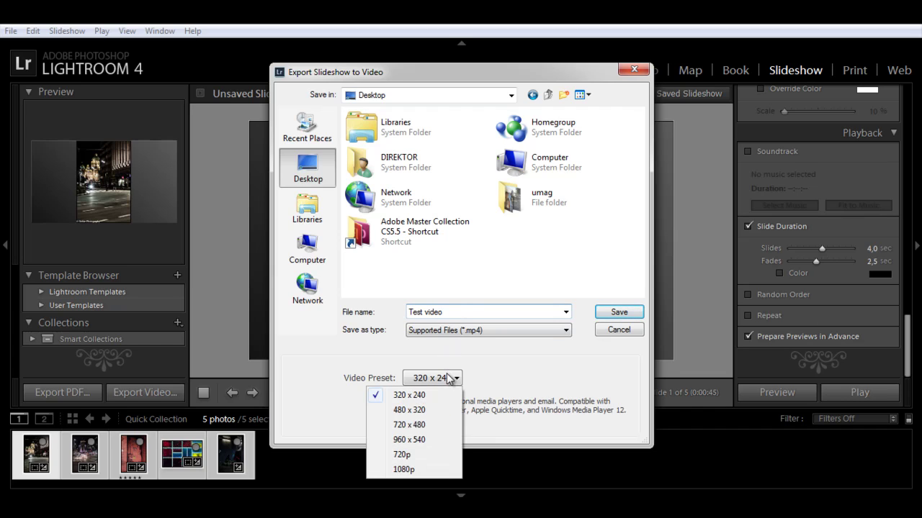
click(409, 454)
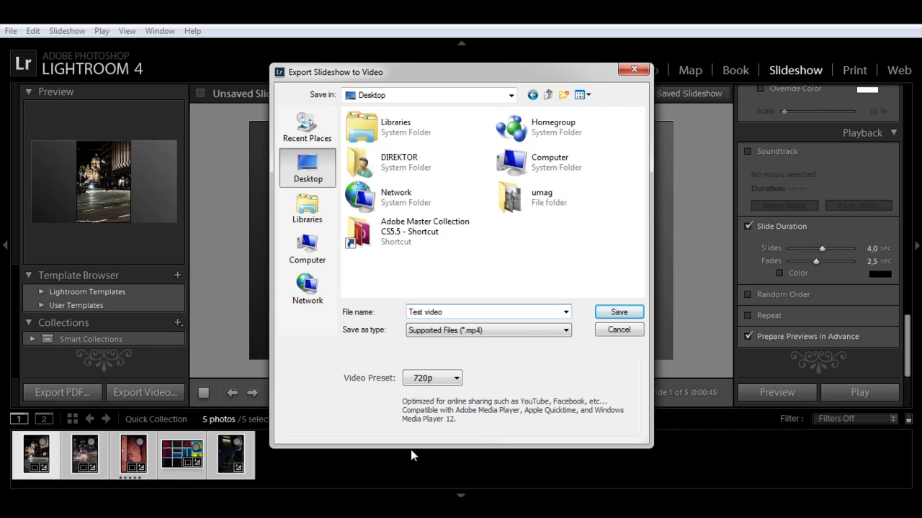
click(436, 380)
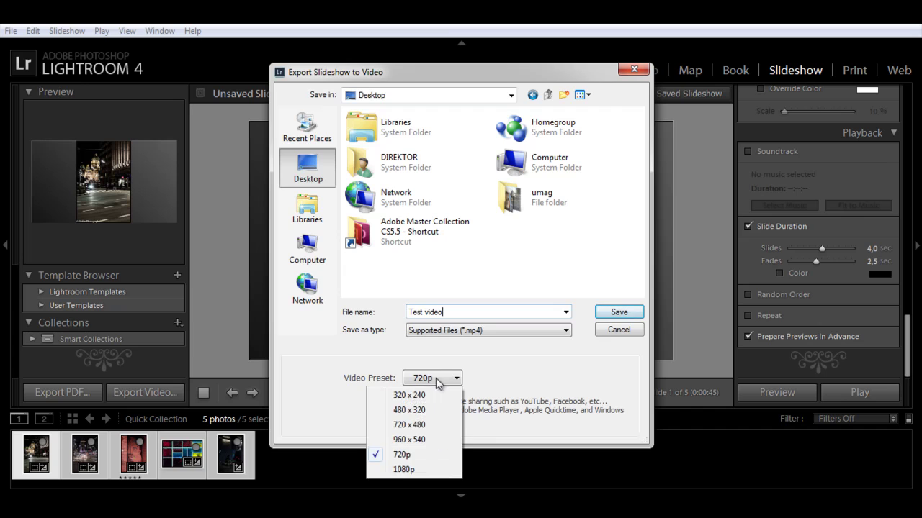
click(415, 470)
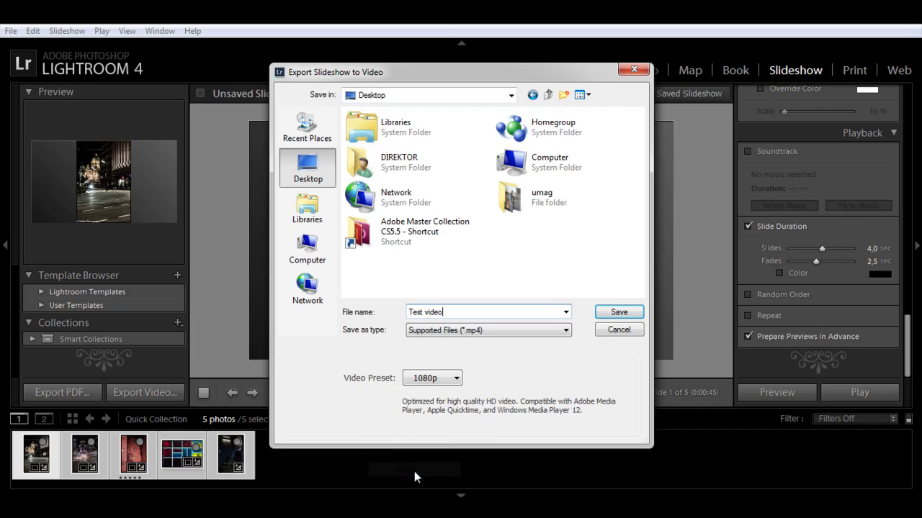
click(616, 314)
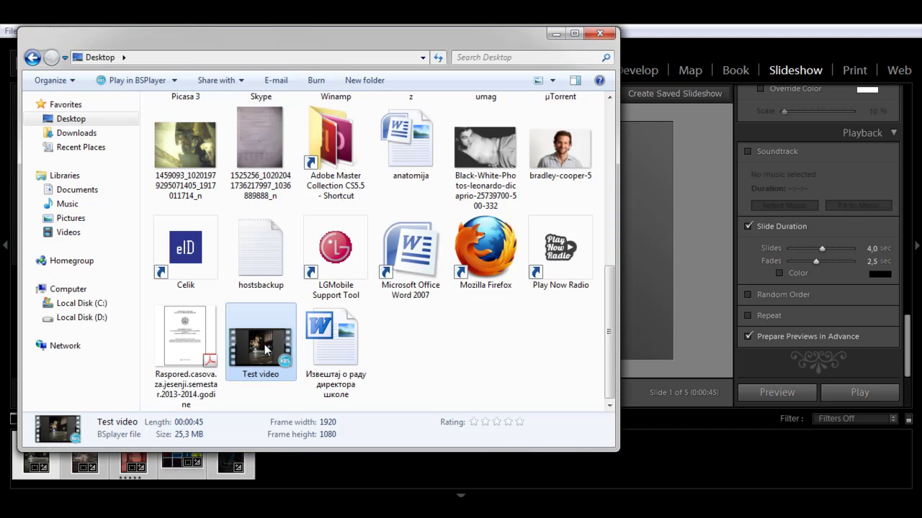
double_click(265, 348)
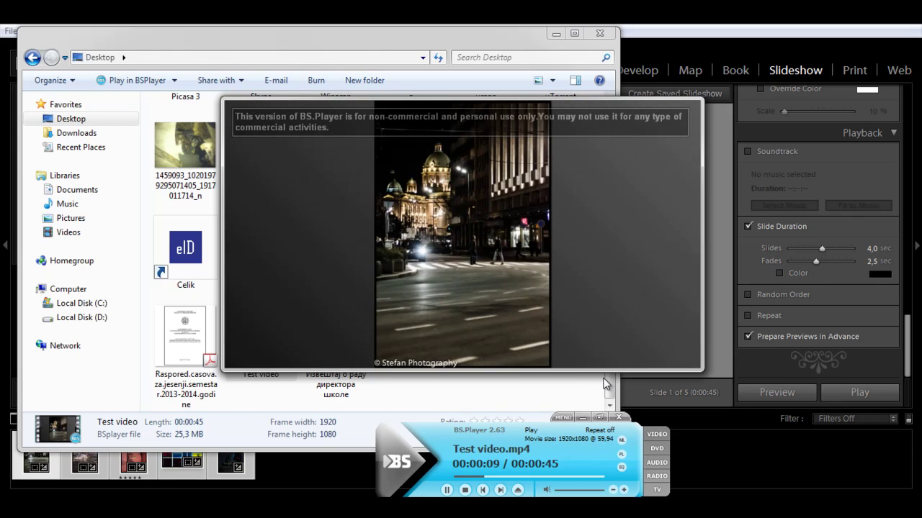
click(621, 418)
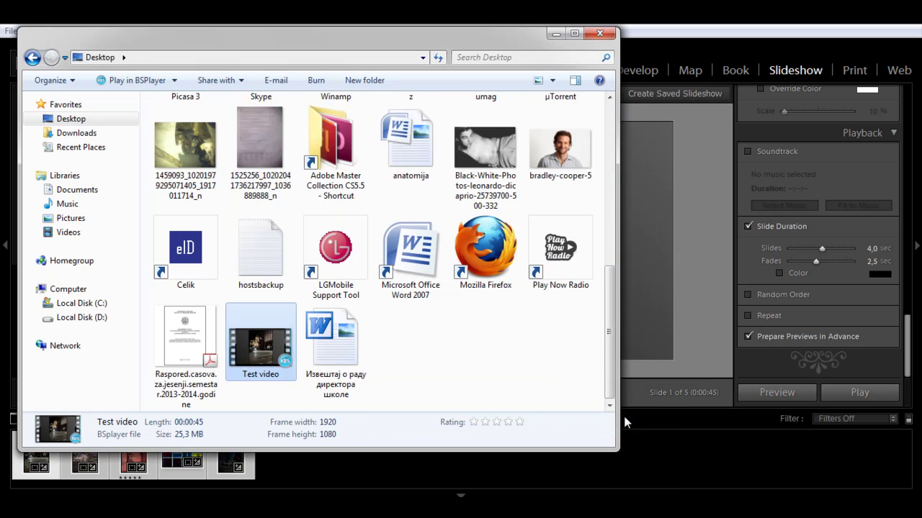
Close the Desktop folder window to return to the watermarked slideshow in Lightroom.
click(599, 35)
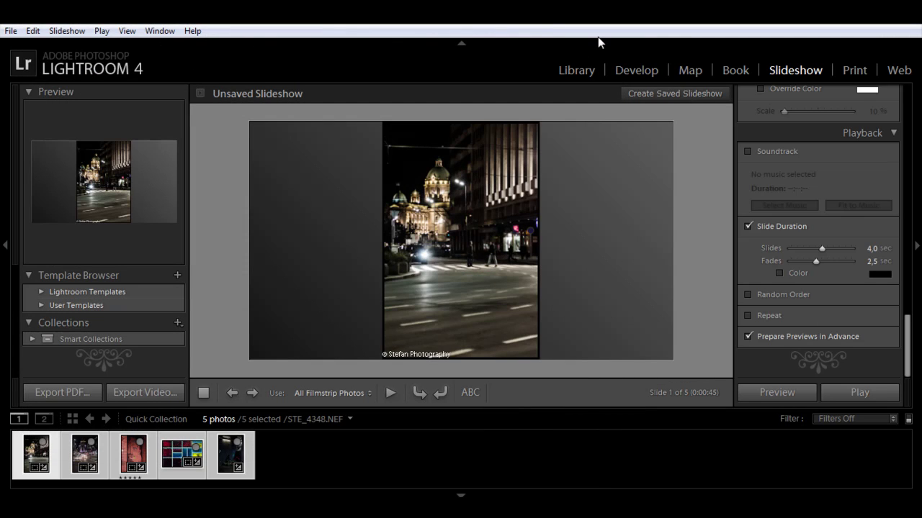